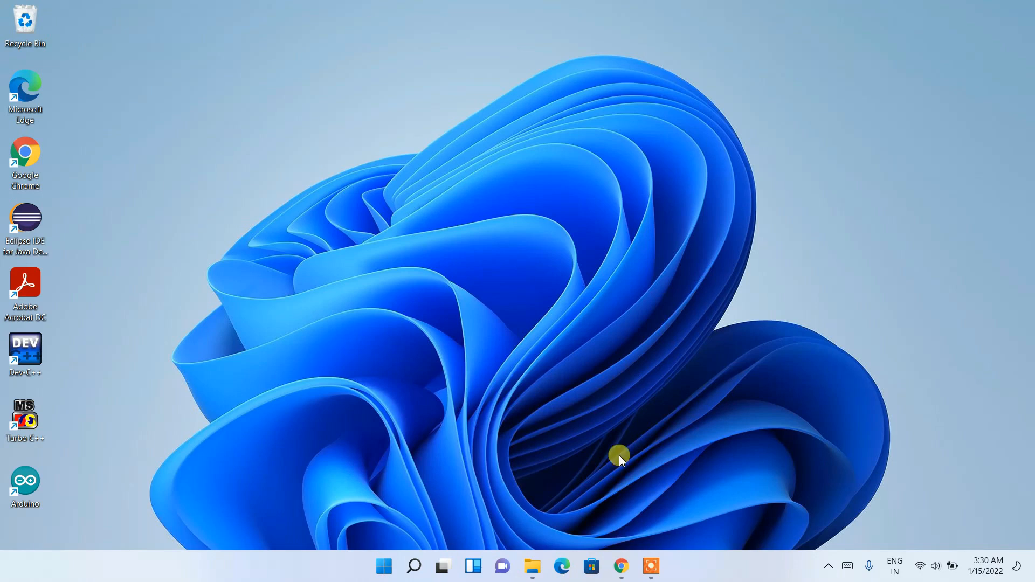
# Open Chrome and search the web for "visual studio code download"
pyautogui.click(623, 574)
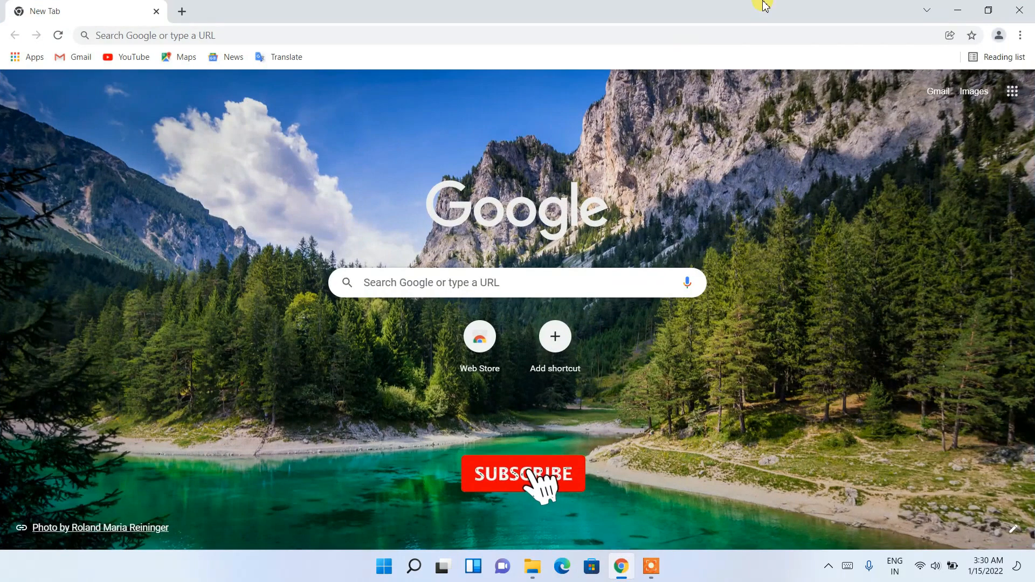
pyautogui.click(733, 36)
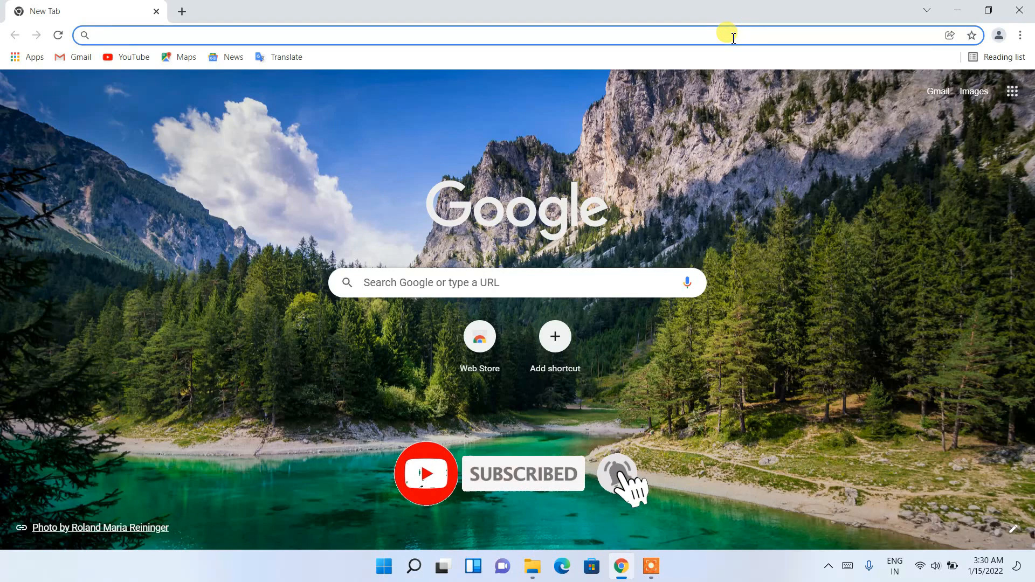
pyautogui.write('visual stu')
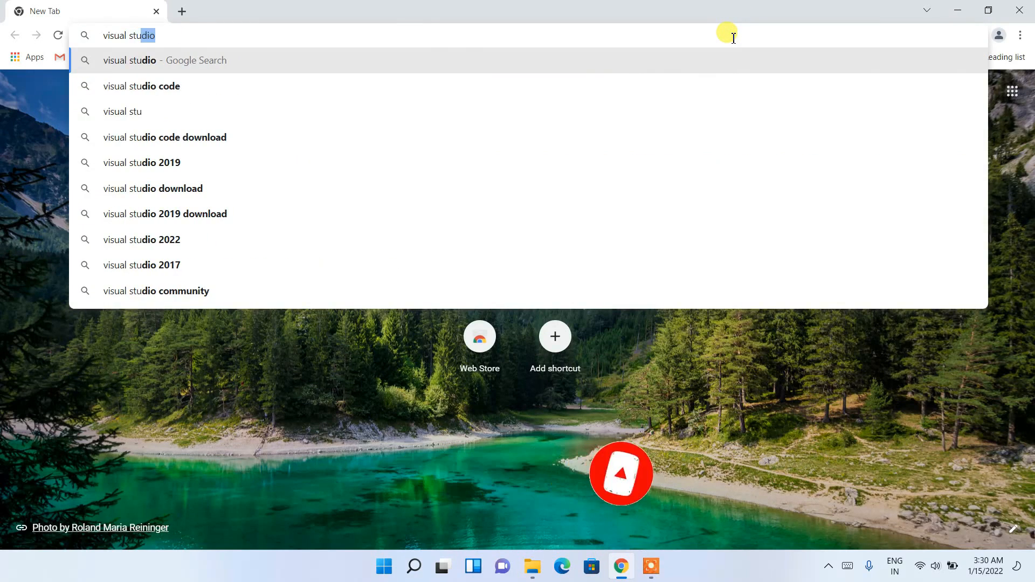
pyautogui.press('Down')
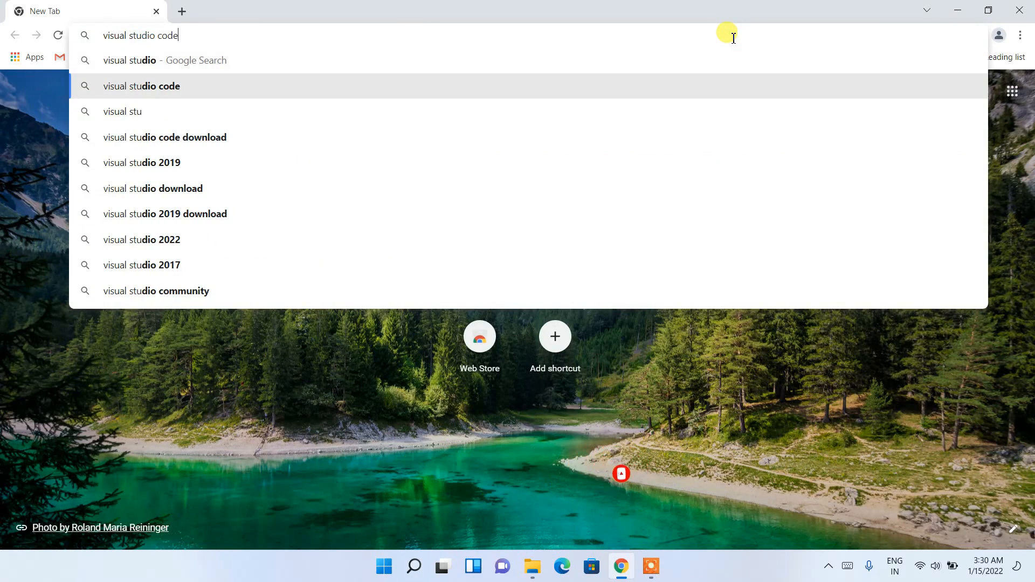
pyautogui.press('Down')
pyautogui.press('Down')
pyautogui.press('Up')
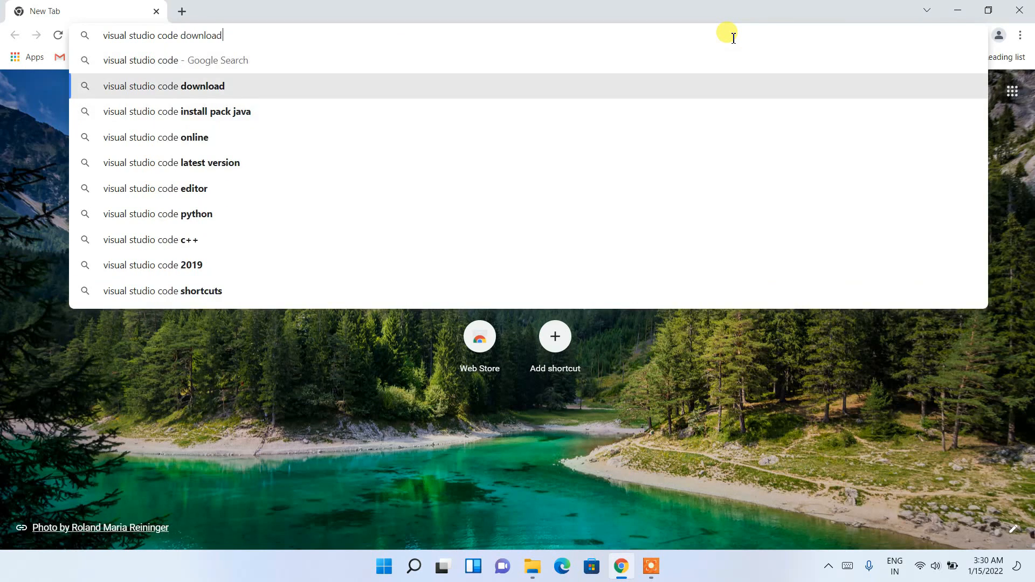
pyautogui.press('Return')
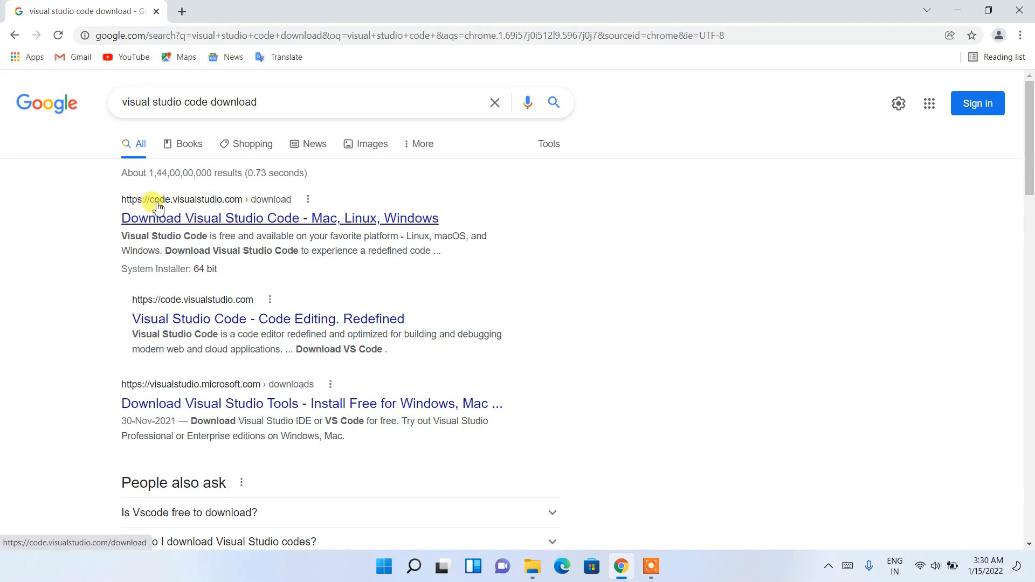
# Open the official Visual Studio Code download page and start downloading the Windows installer
pyautogui.click(233, 218)
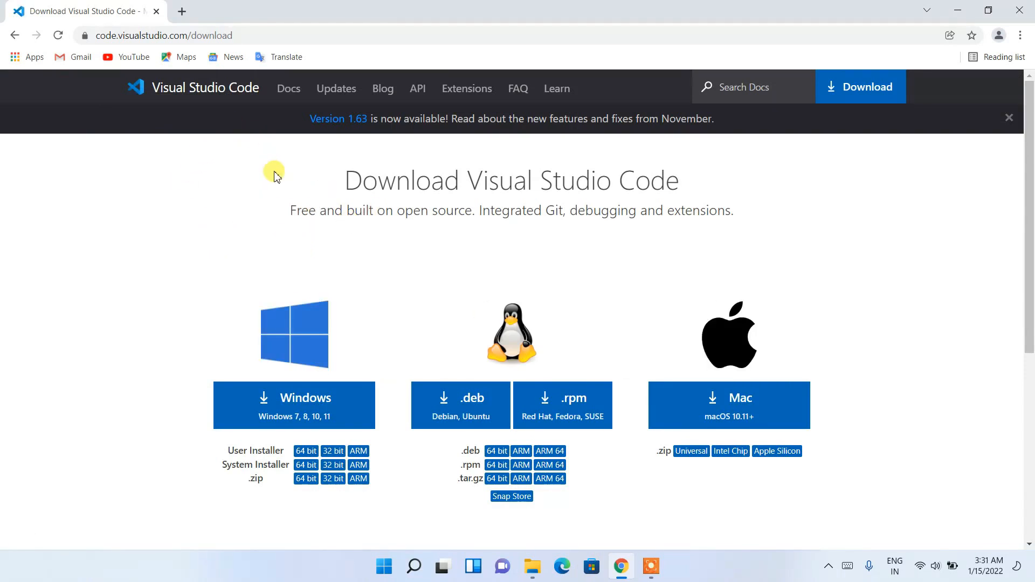
pyautogui.scroll(-3, 275, 176)
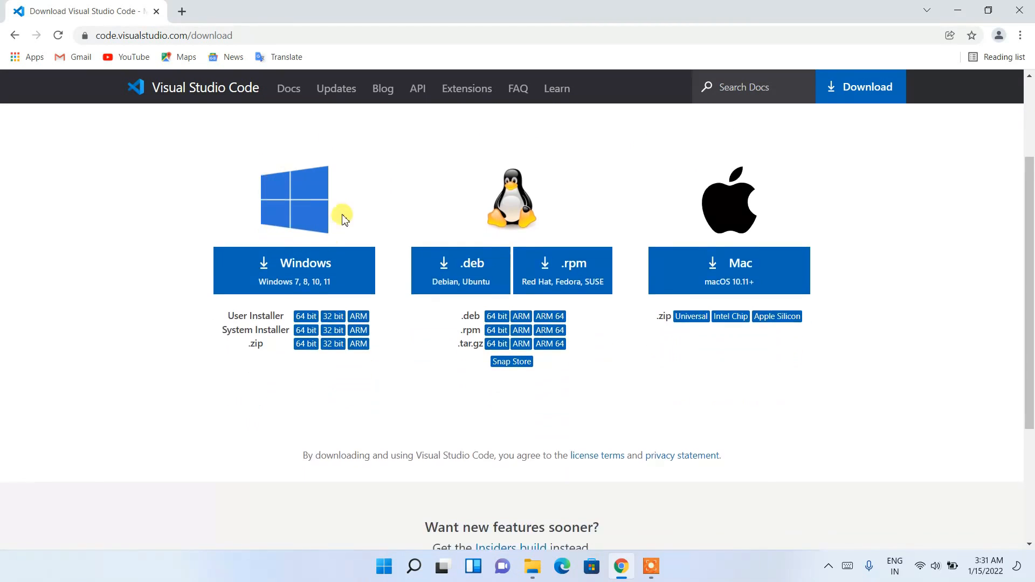
pyautogui.click(304, 282)
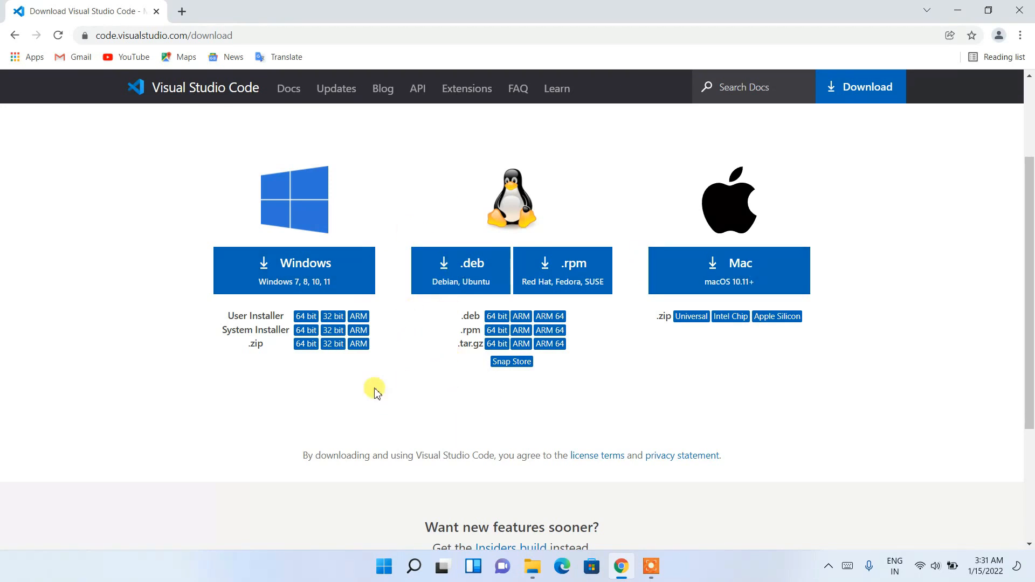
pyautogui.click(291, 276)
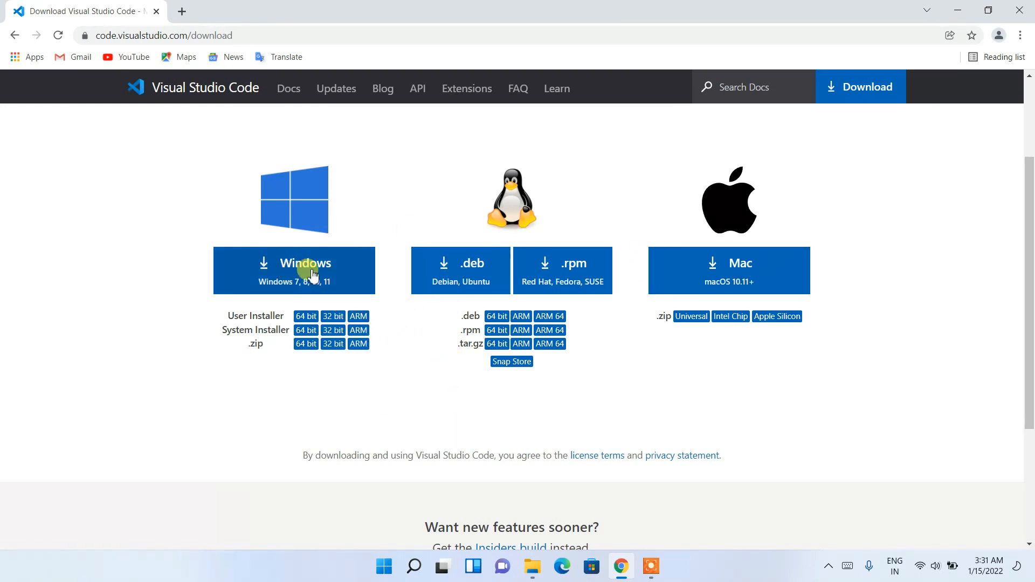
pyautogui.click(312, 275)
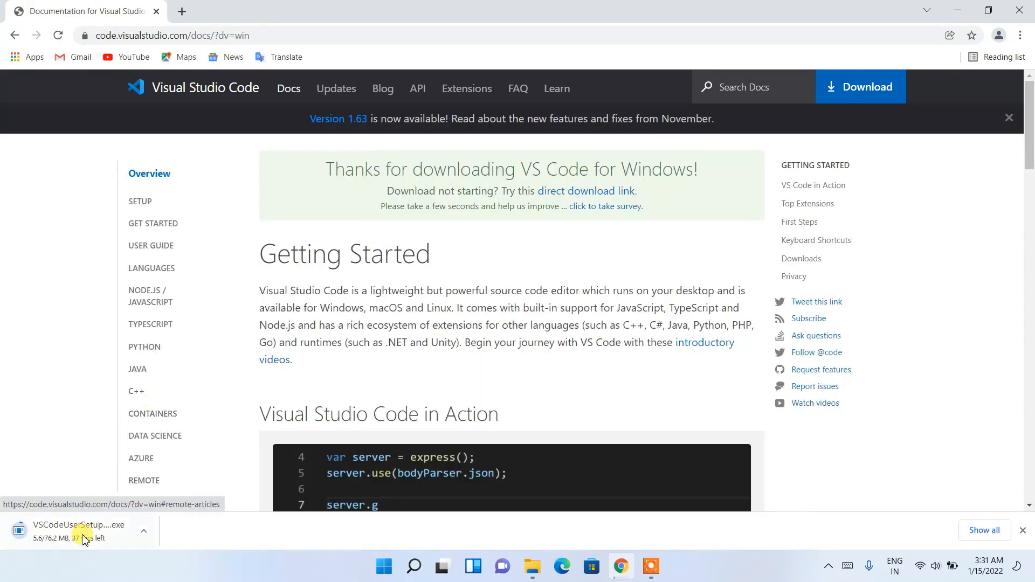
# Cancel the running installer download and remove its entry from Chrome's downloads list
pyautogui.click(980, 533)
pyautogui.click(437, 251)
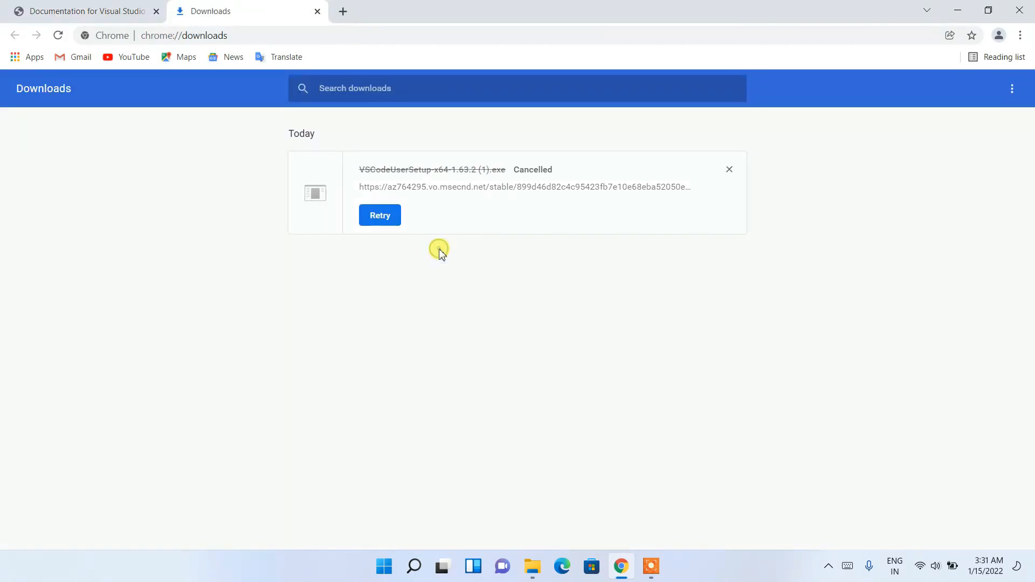
pyautogui.click(728, 169)
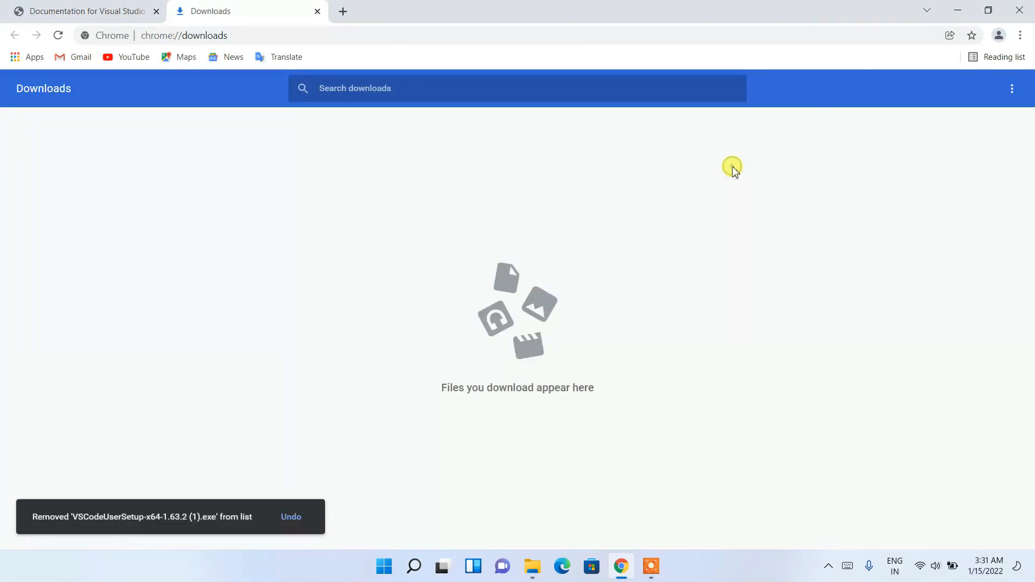
# Switch to File Explorer, run VSCodeUserSetup-x64-1.63.2 from the Software folder, and minimize the folder window
pyautogui.click(956, 7)
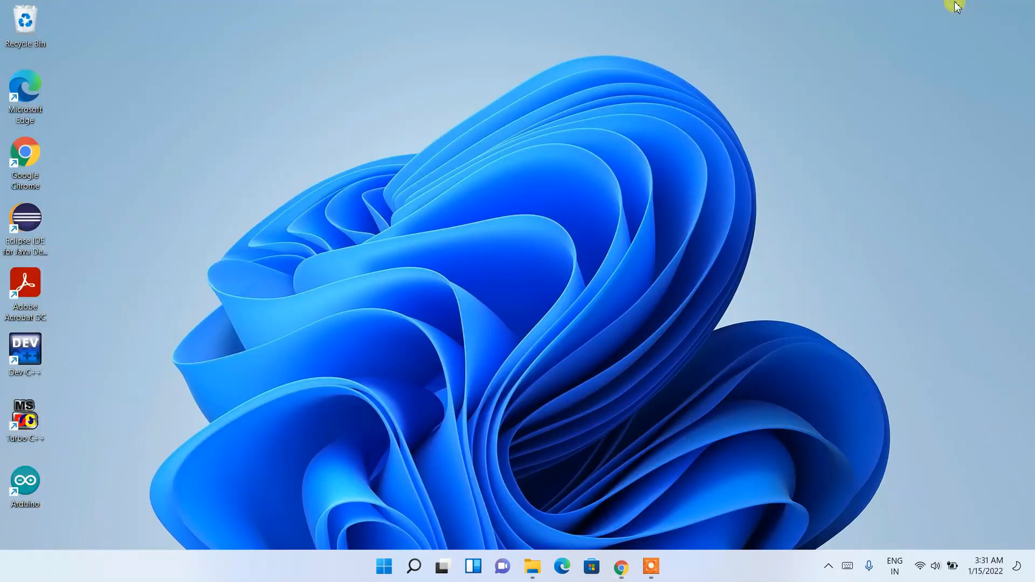
pyautogui.click(532, 567)
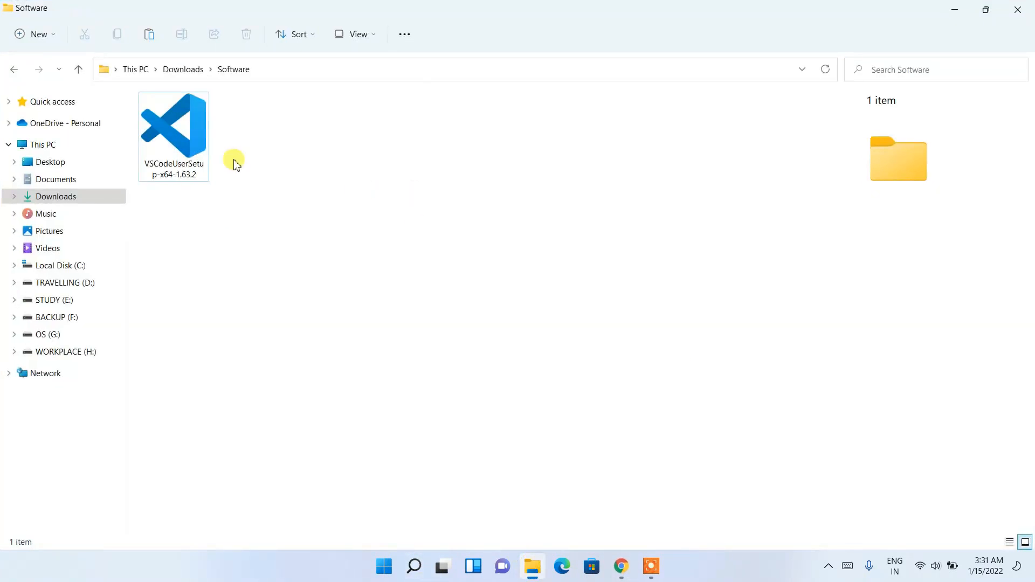
pyautogui.click(167, 149)
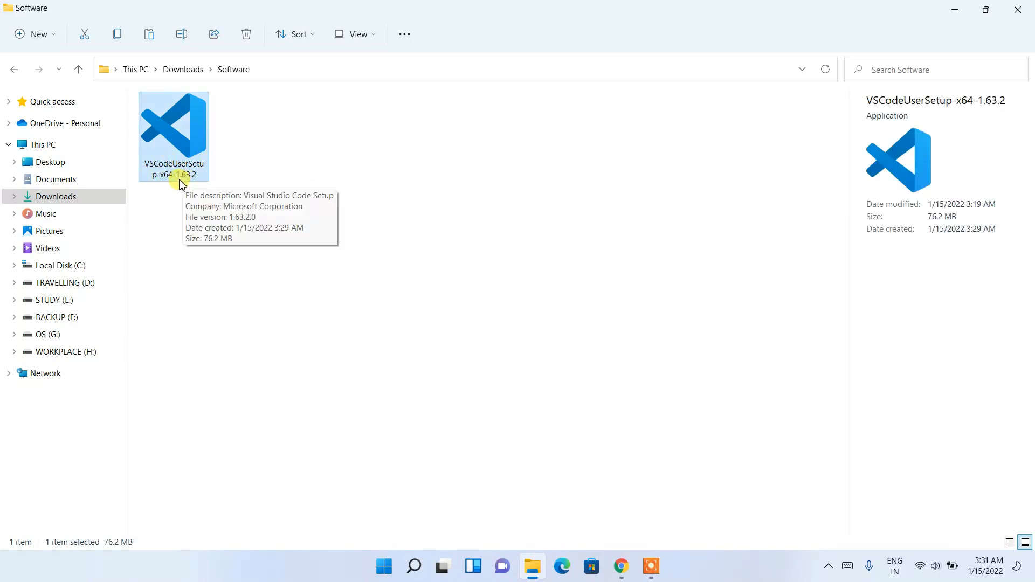
pyautogui.doubleClick(200, 146)
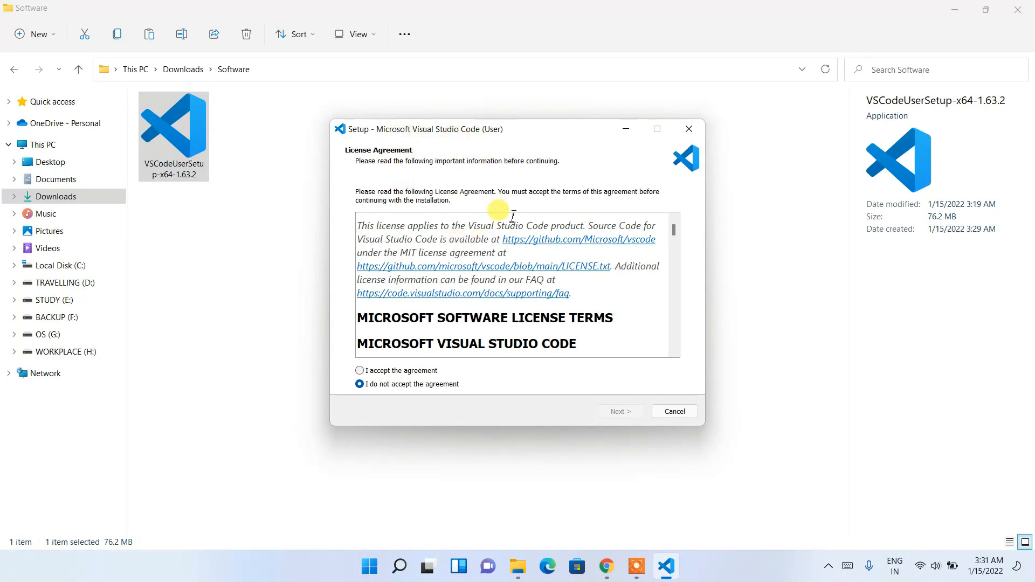
pyautogui.click(957, 7)
pyautogui.click(958, 8)
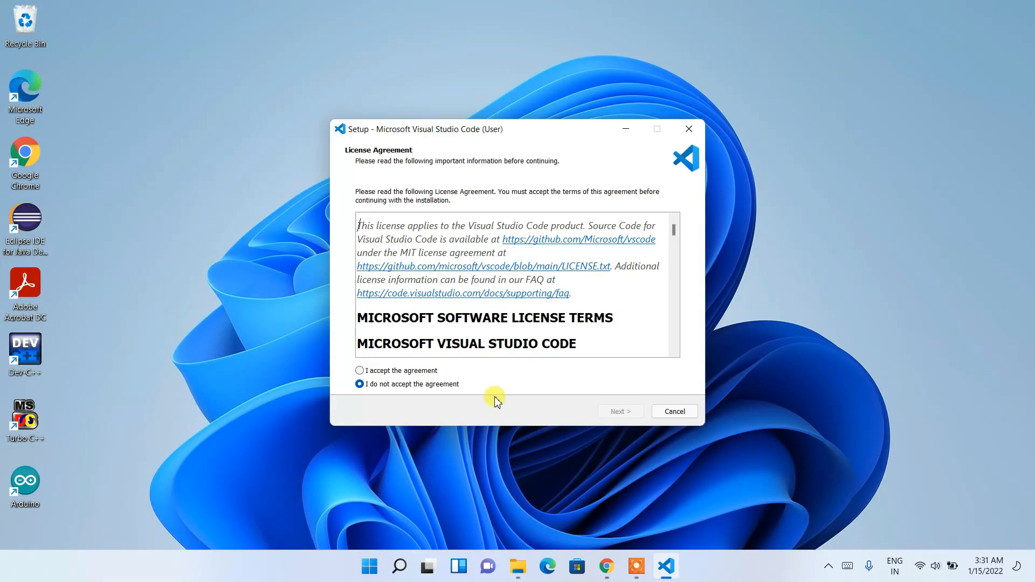
# Accept the license agreement and keep the default destination folder for the installation
pyautogui.click(405, 371)
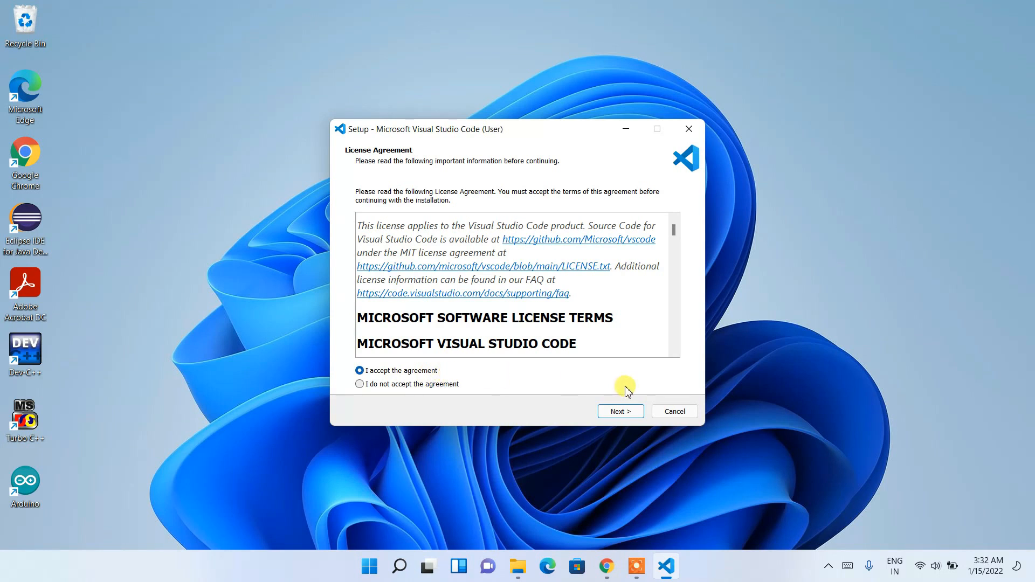
pyautogui.click(623, 412)
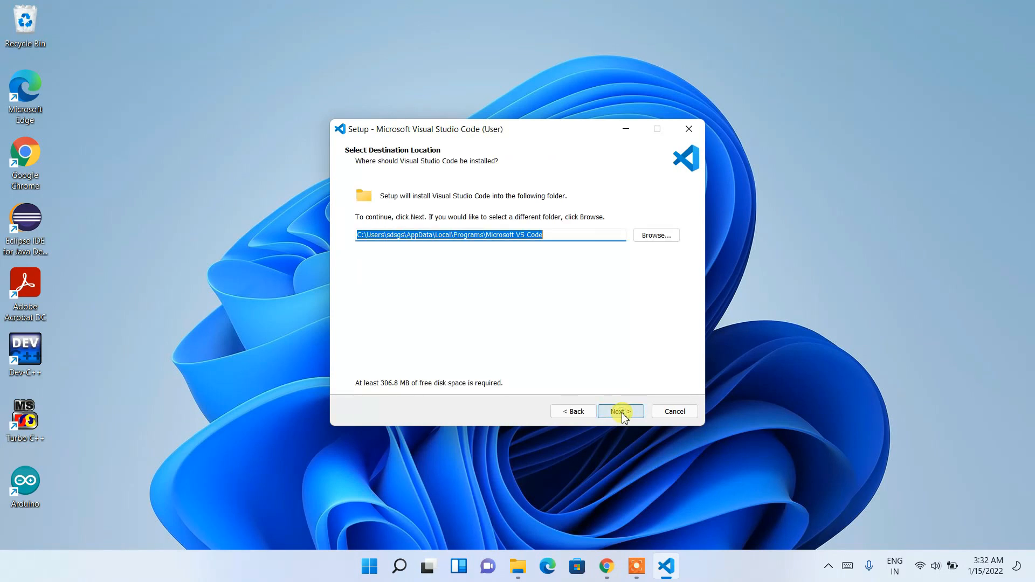
pyautogui.moveTo(569, 234); pyautogui.dragTo(312, 224)
pyautogui.moveTo(465, 237); pyautogui.dragTo(561, 228)
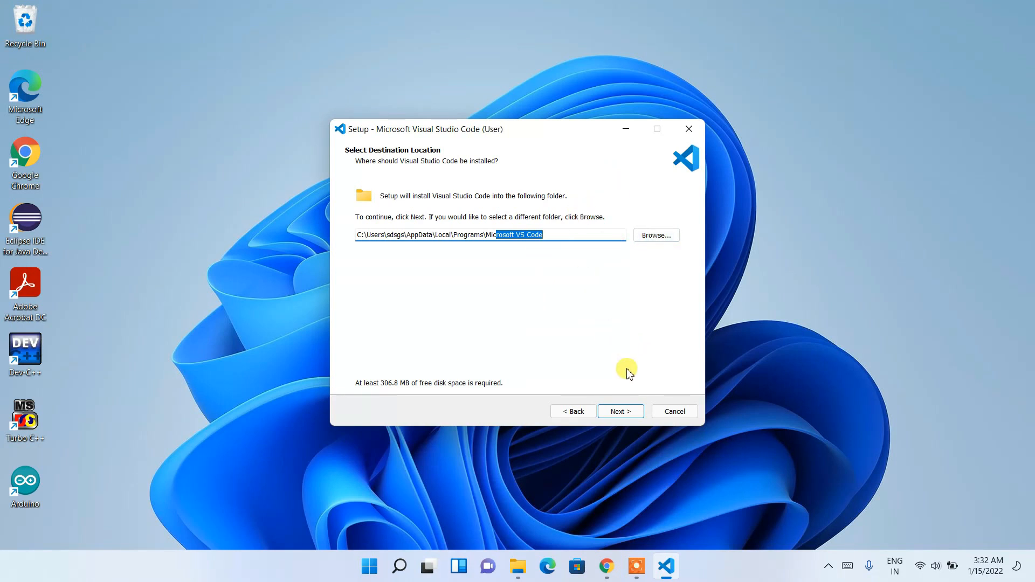
pyautogui.click(620, 411)
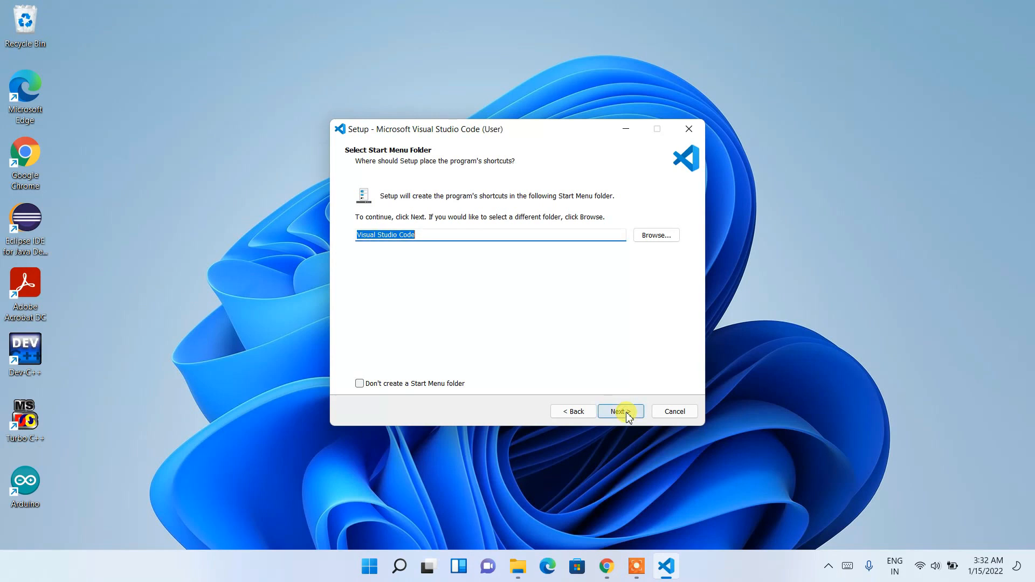
# Keep Visual Studio Code as the Start Menu folder for the program's shortcuts
pyautogui.click(440, 233)
pyautogui.moveTo(440, 233); pyautogui.dragTo(293, 242)
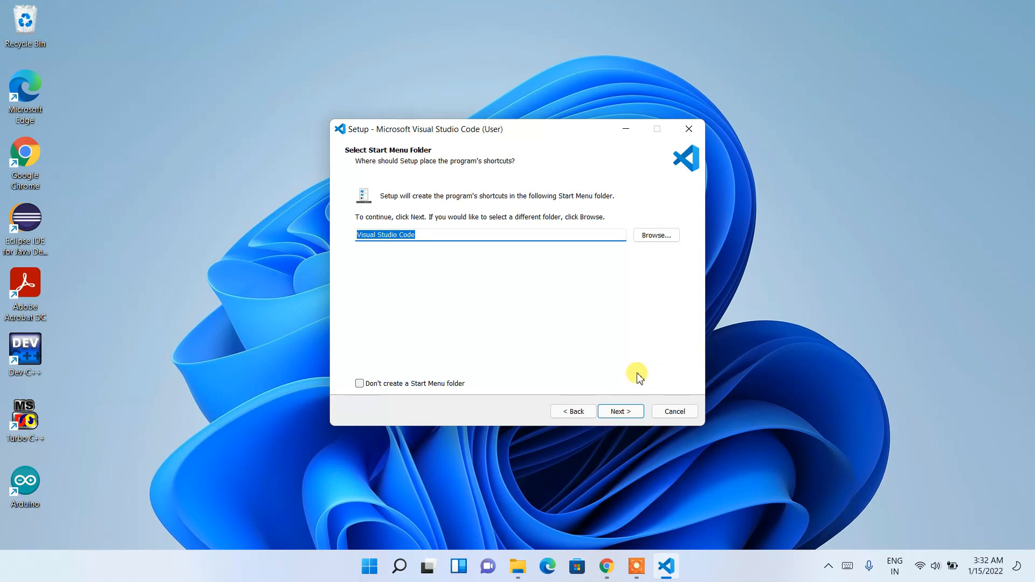
pyautogui.click(618, 414)
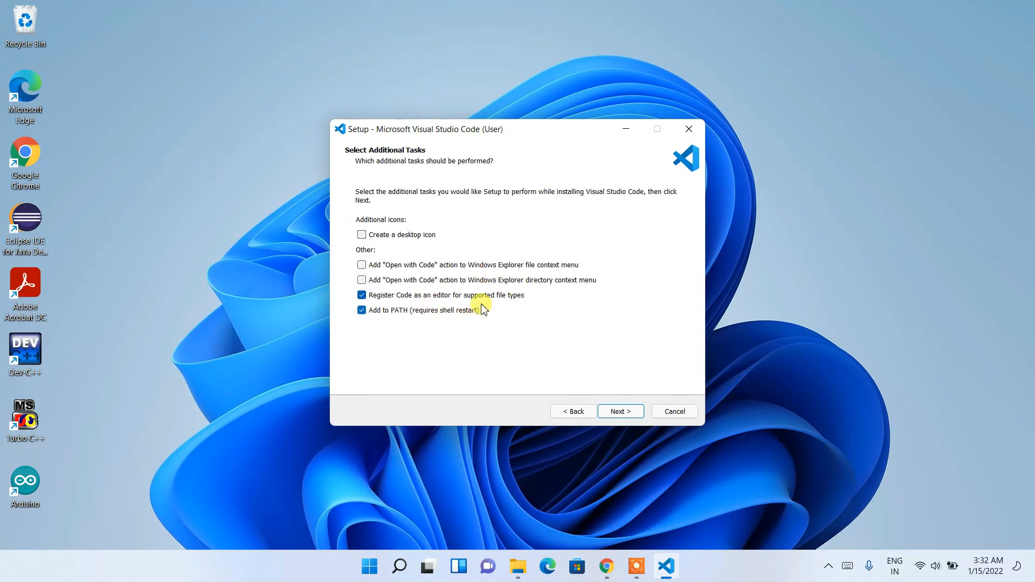
# Enable the desktop icon and both "Open with Code" context menu actions, then start the installation
pyautogui.click(362, 235)
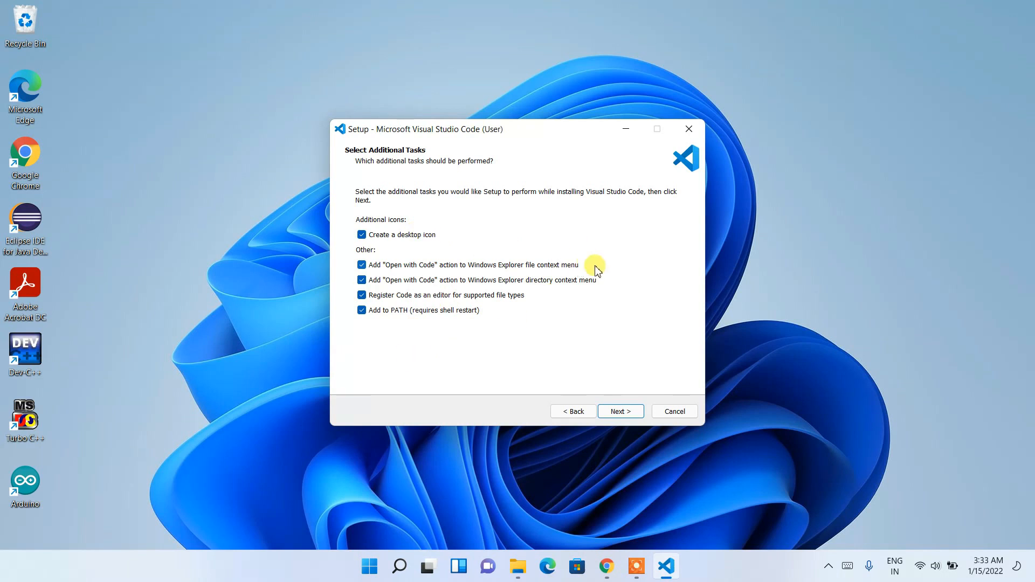
pyautogui.click(627, 411)
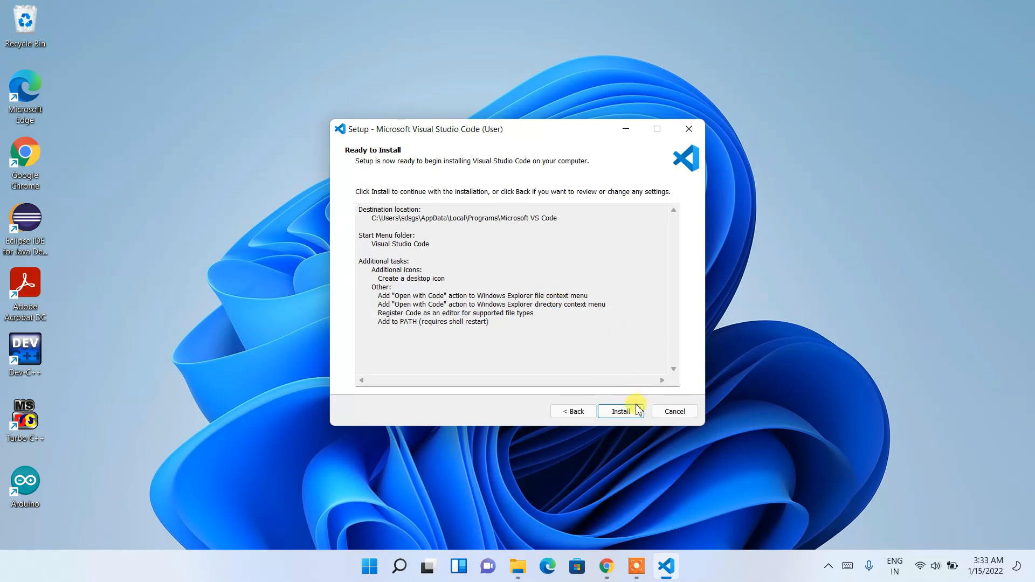
pyautogui.click(623, 414)
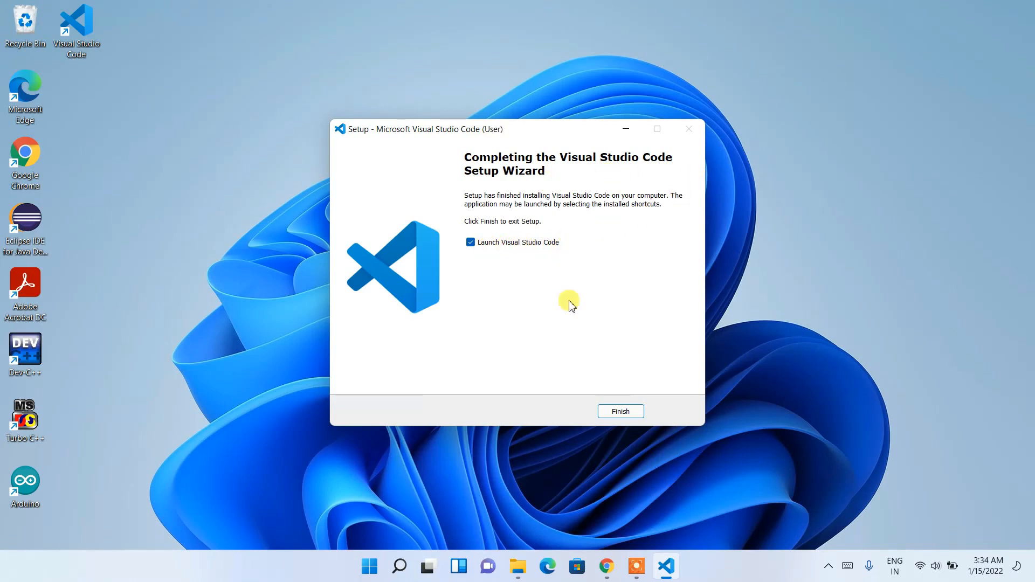
# Finish the setup wizard with Visual Studio Code set to launch, and maximize the editor window
pyautogui.click(616, 411)
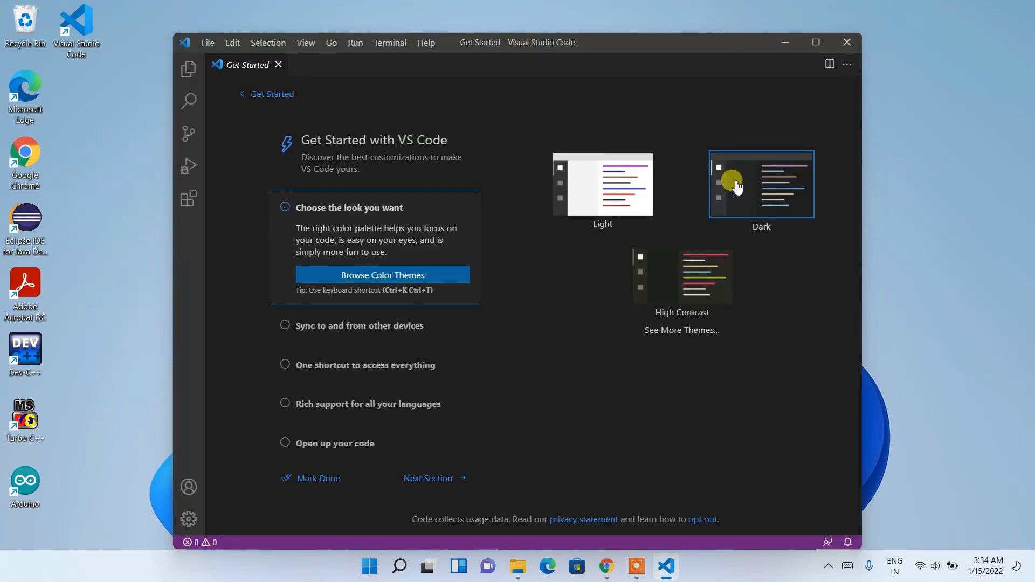
pyautogui.click(815, 43)
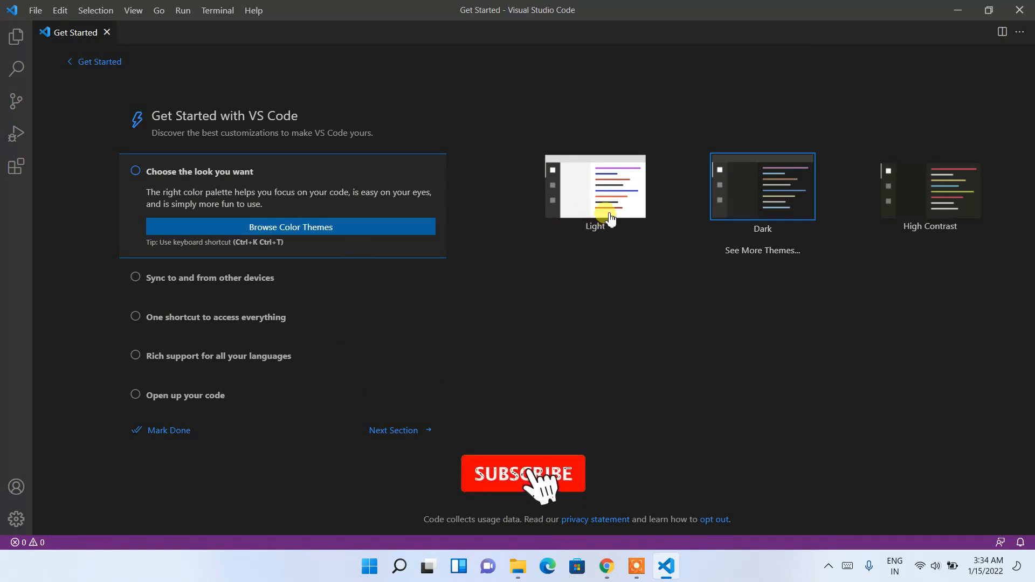
# Try the Light, Dark and High Contrast color themes and return to Dark
pyautogui.click(597, 194)
pyautogui.click(764, 207)
pyautogui.click(927, 210)
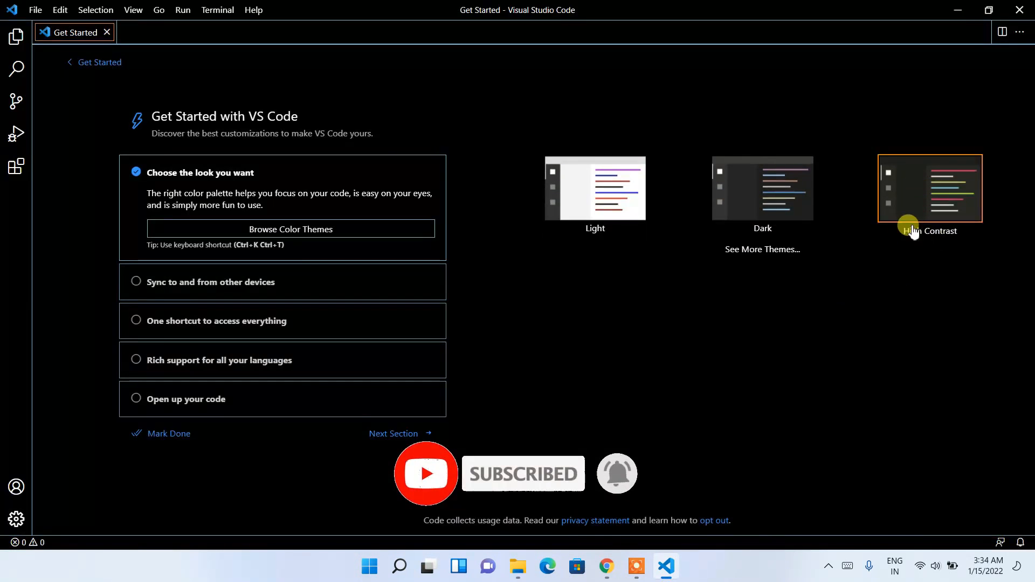
pyautogui.click(747, 198)
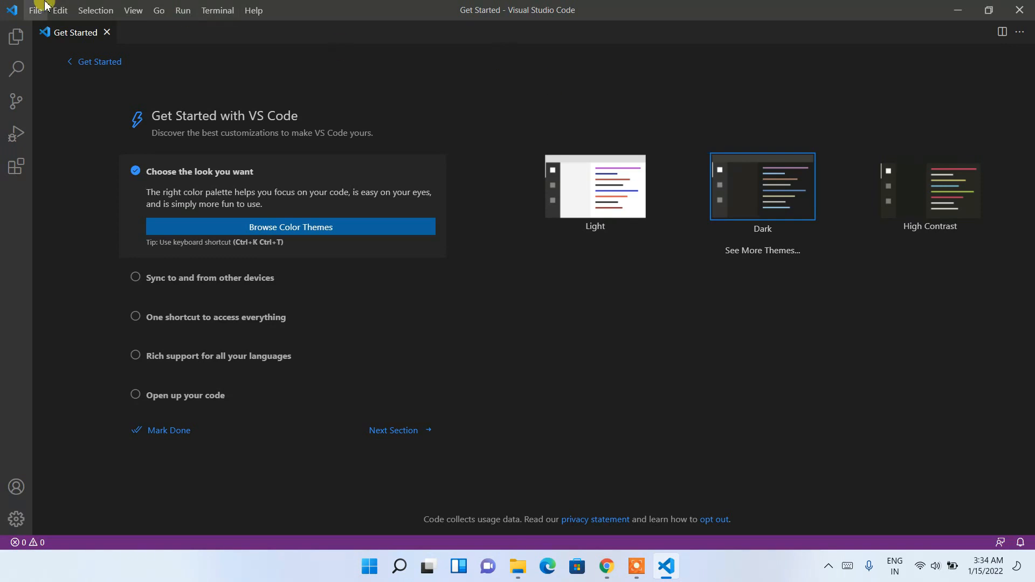
# Create a new untitled file and set its language mode to HTML
pyautogui.click(33, 13)
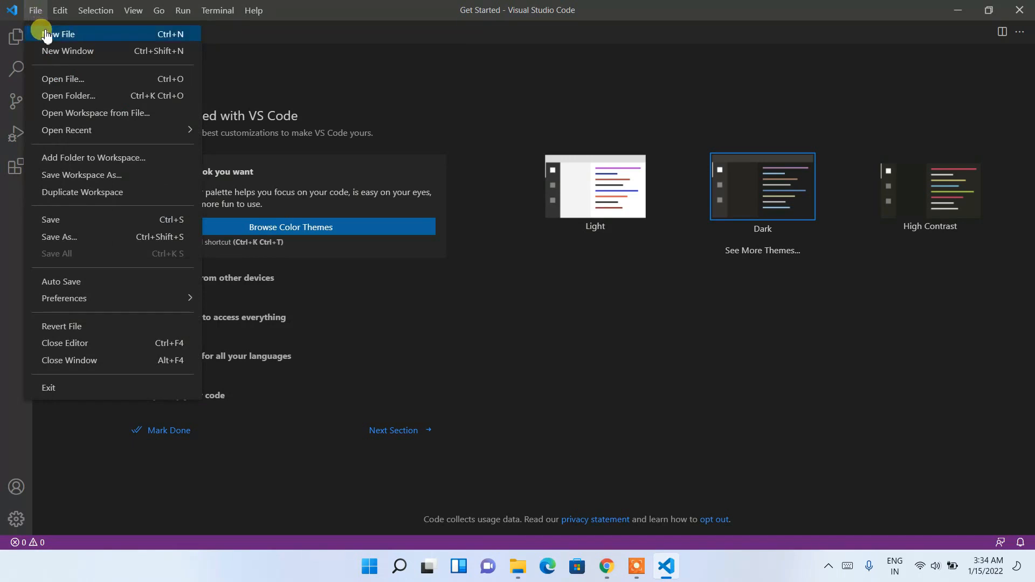
pyautogui.click(47, 34)
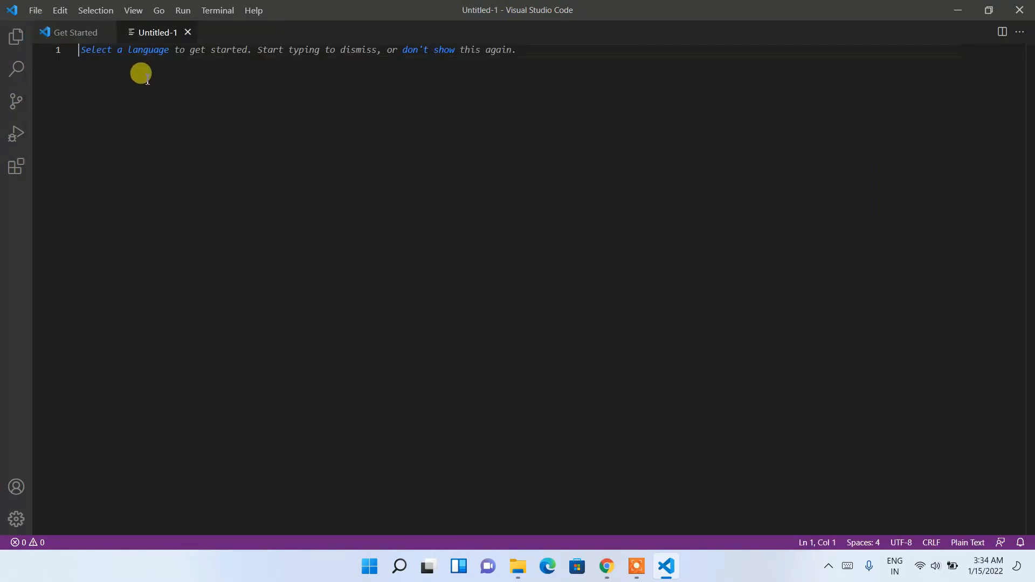
pyautogui.click(135, 54)
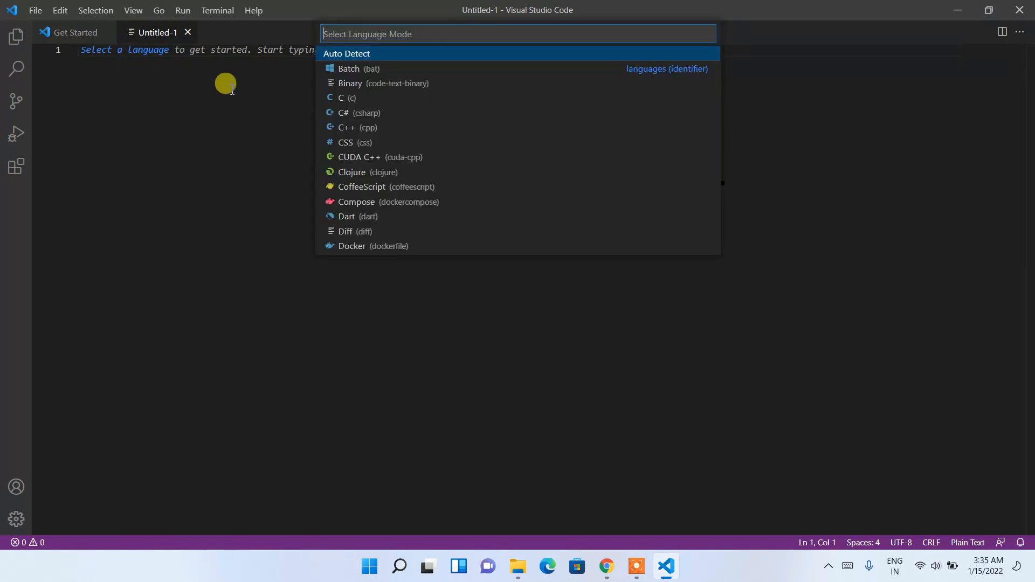
pyautogui.write('htm')
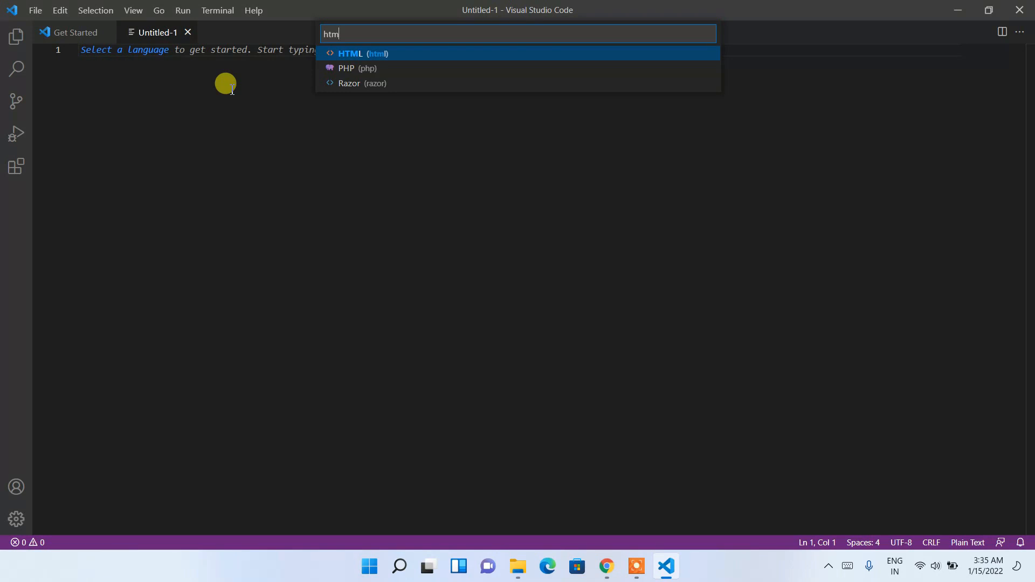
pyautogui.click(405, 54)
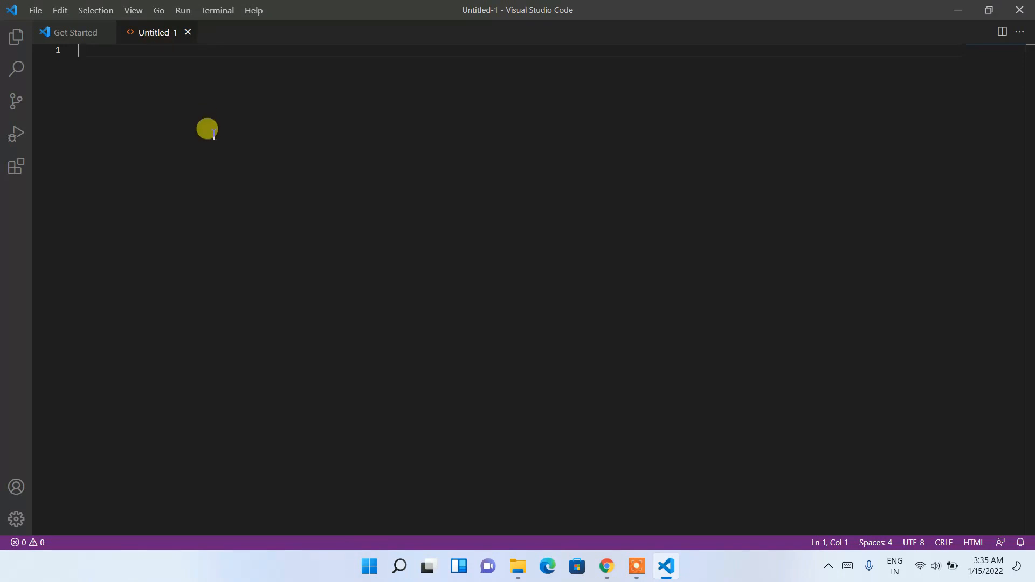
# Insert the HTML5 page skeleton using the html:5 Emmet abbreviation
pyautogui.write('html')
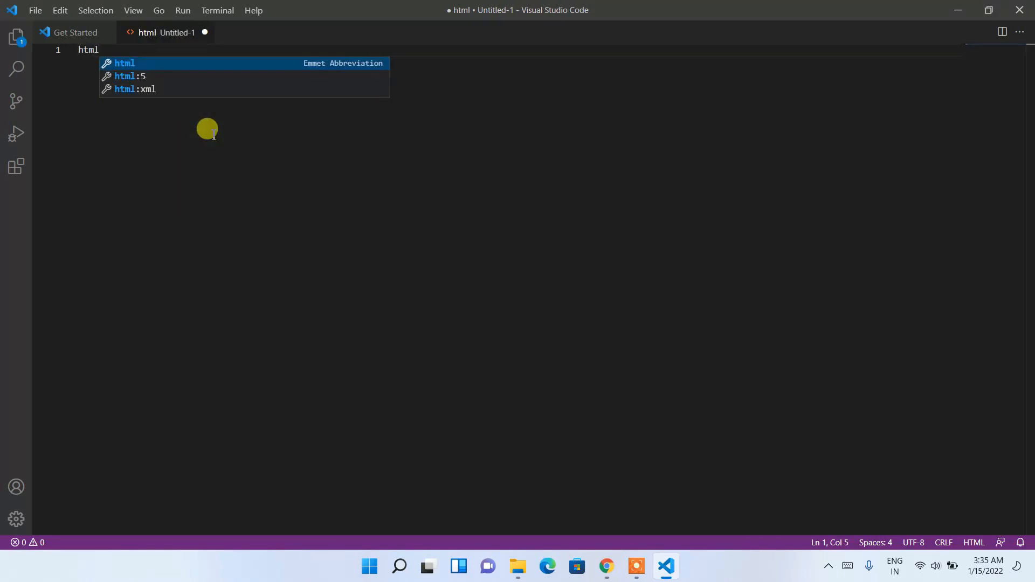
pyautogui.press('Down')
pyautogui.press('Return')
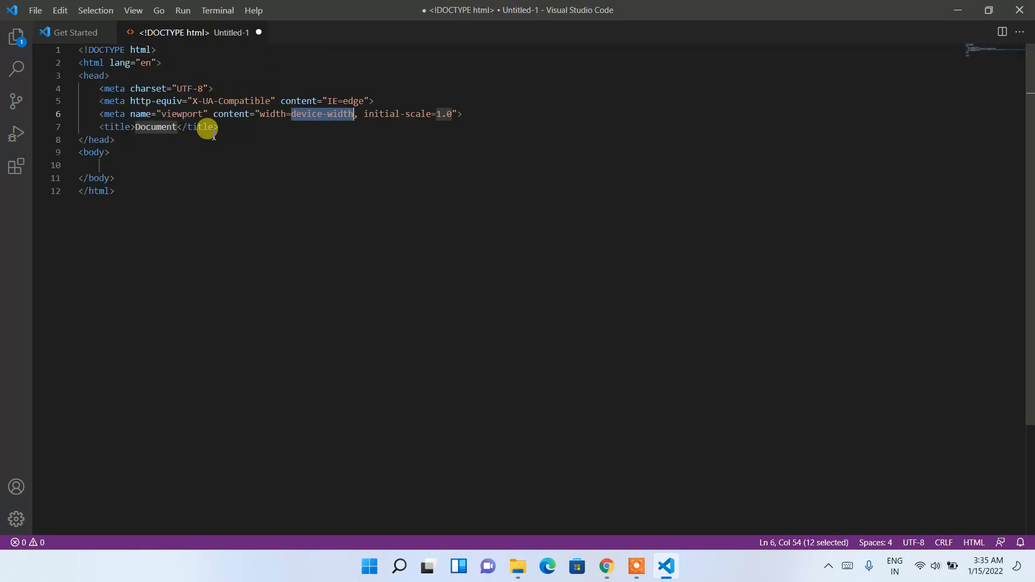
pyautogui.click(174, 233)
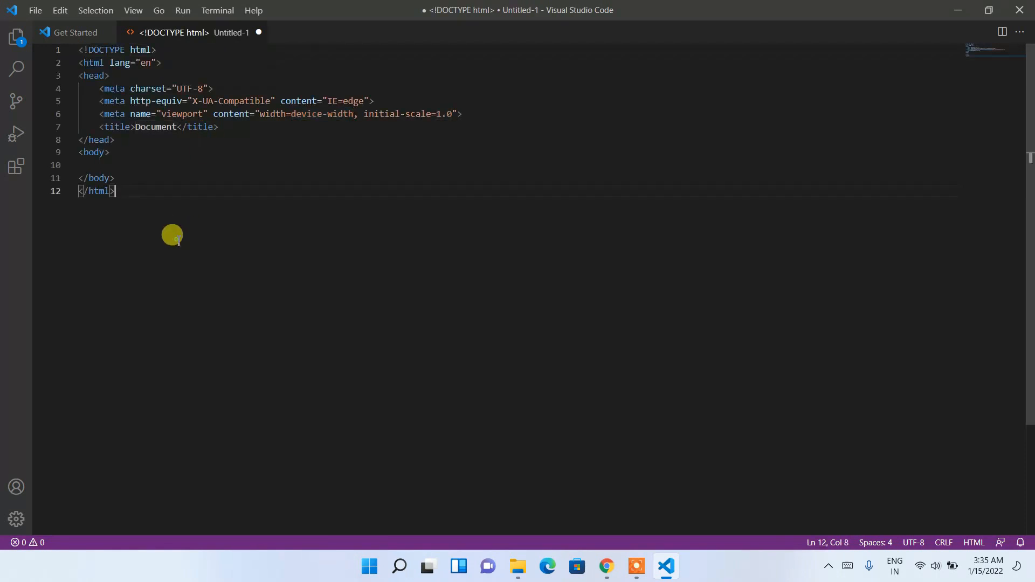
pyautogui.hotkey('ctrl', 'shift', 'Home')
pyautogui.click(199, 132)
pyautogui.moveTo(174, 201); pyautogui.dragTo(120, 50)
pyautogui.click(180, 114)
# Add an h1 heading reading "Hello World!!" on a new line inside the body element
pyautogui.click(142, 152)
pyautogui.press('Return')
pyautogui.write('<')
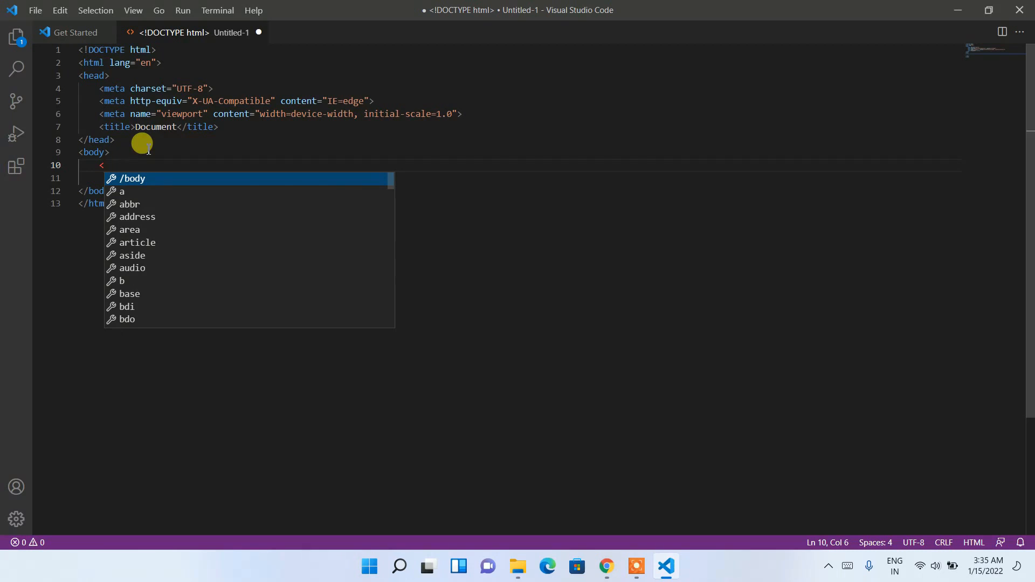
pyautogui.write('h1>')
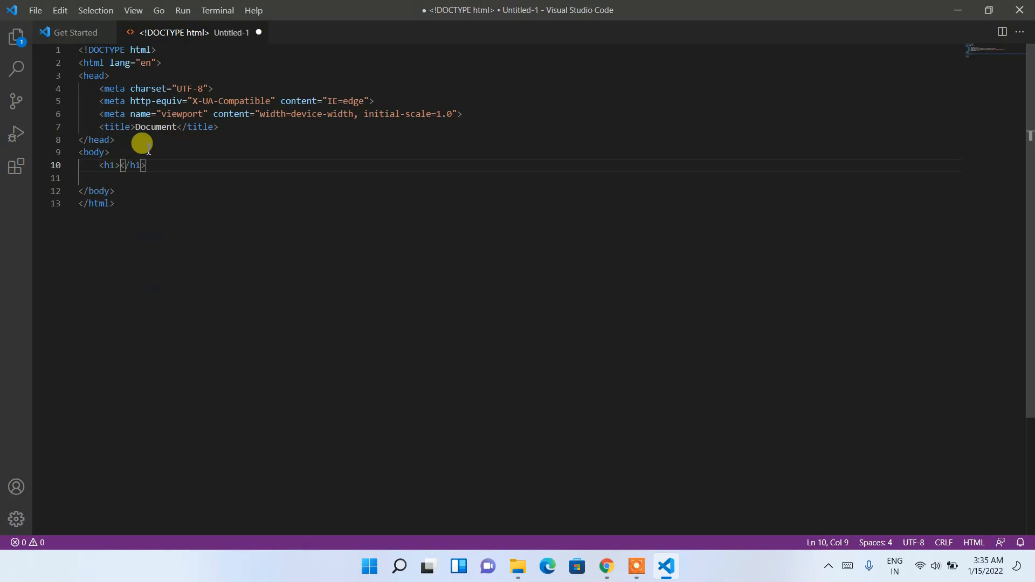
pyautogui.write('Hello Worl')
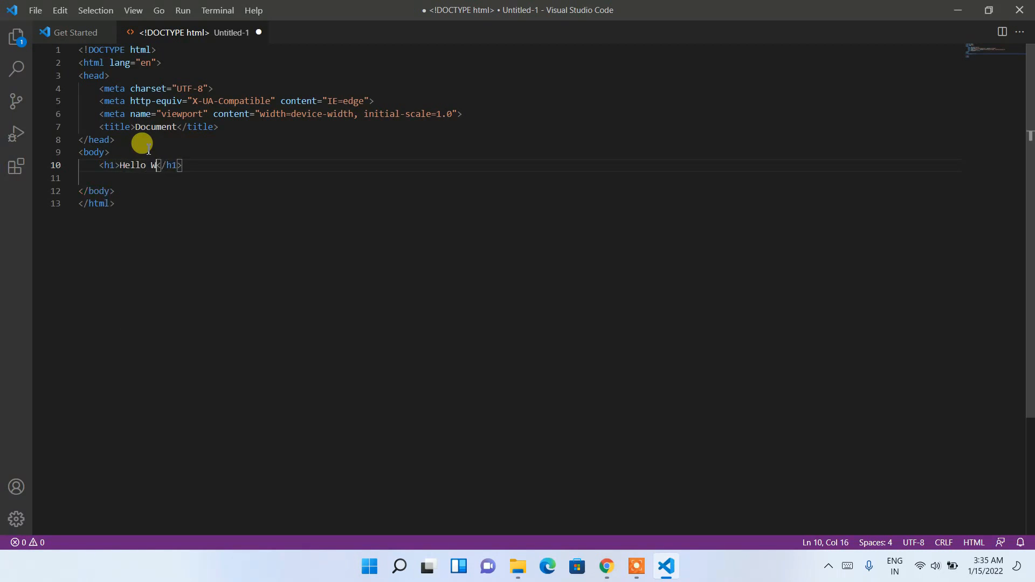
pyautogui.write('d!!')
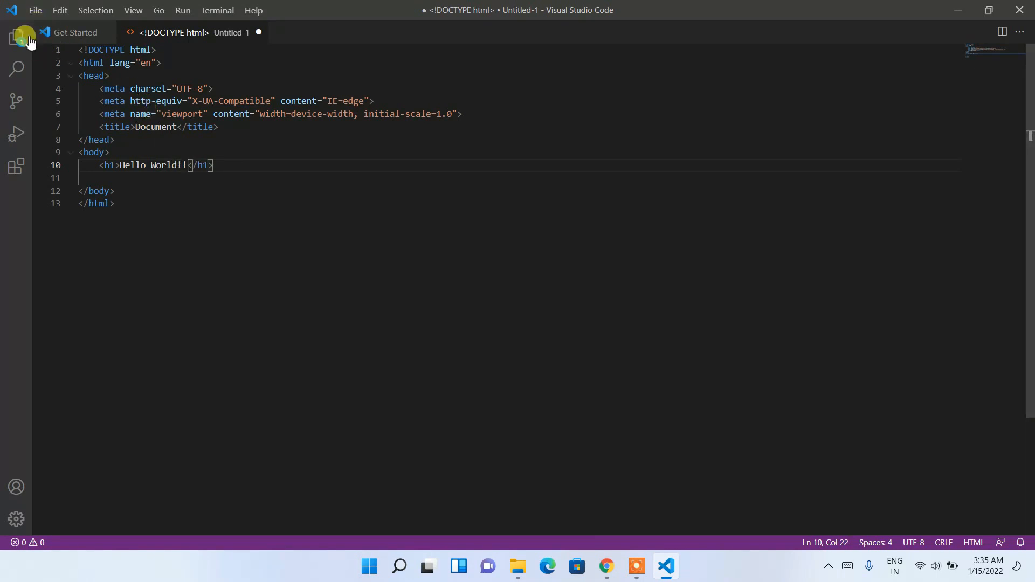
# Save the file as index.html in the Documents folder
pyautogui.click(36, 10)
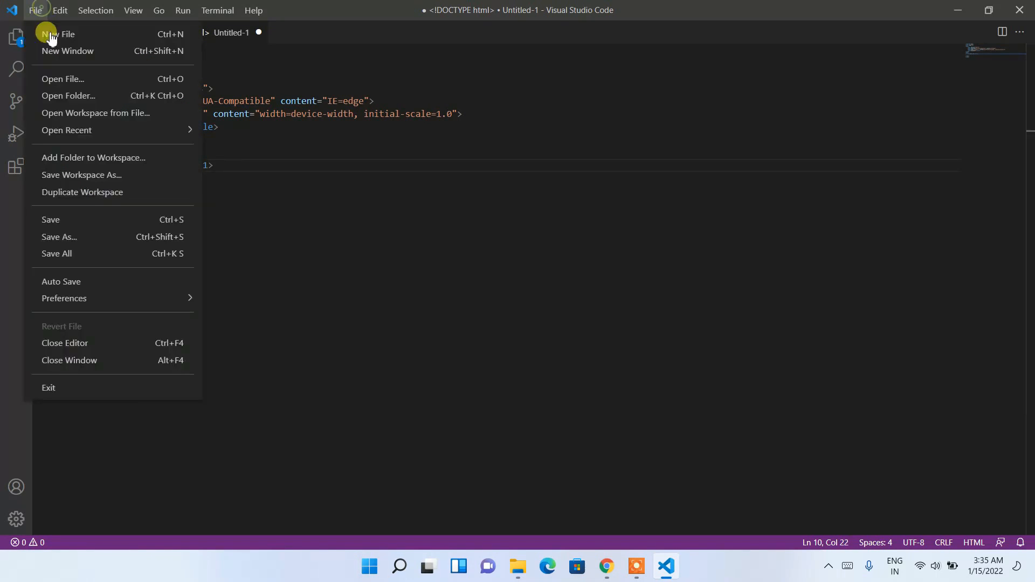
pyautogui.click(52, 219)
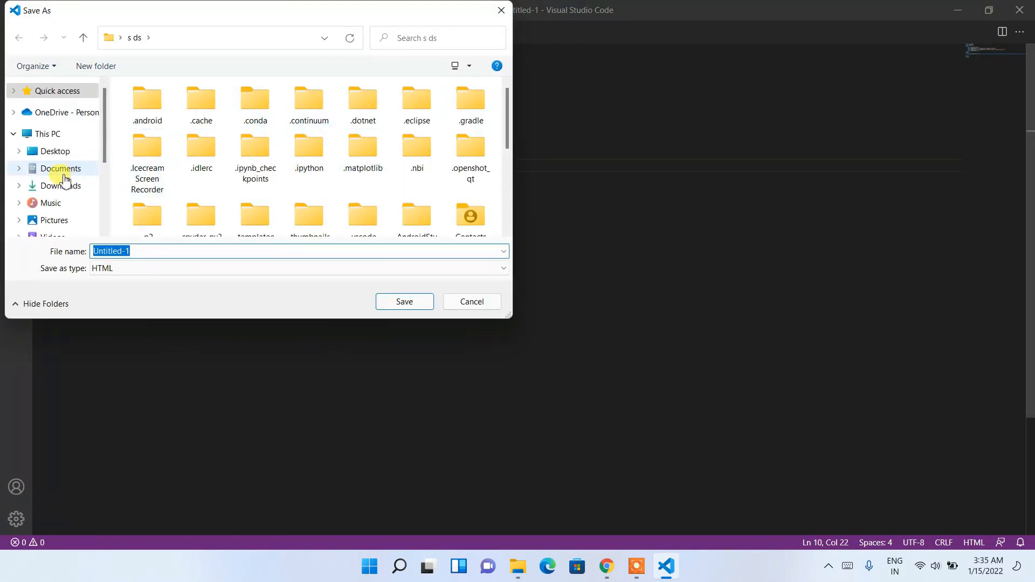
pyautogui.click(62, 174)
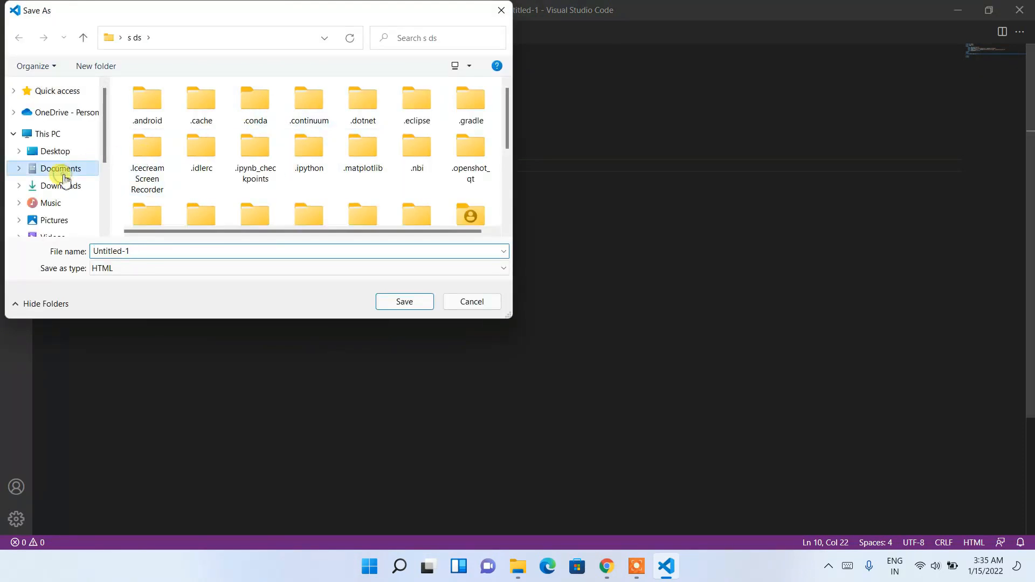
pyautogui.click(173, 249)
pyautogui.write('index.html')
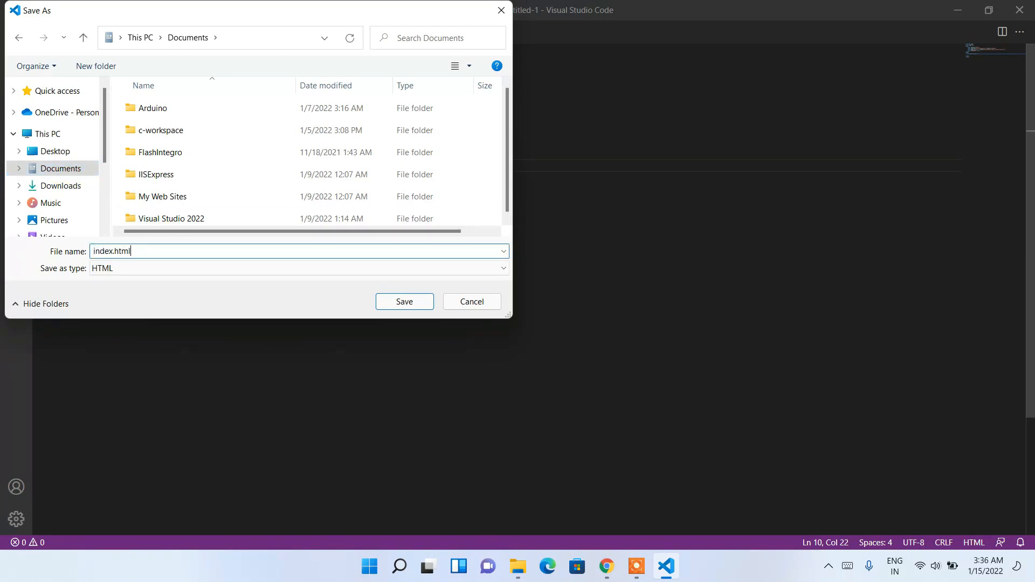
pyautogui.press('Return')
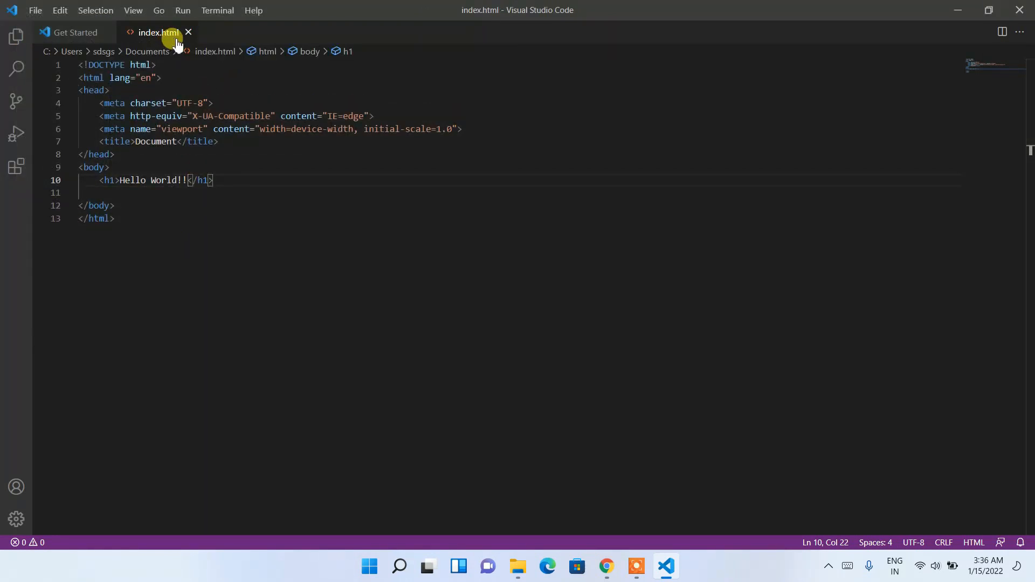
pyautogui.press('Down')
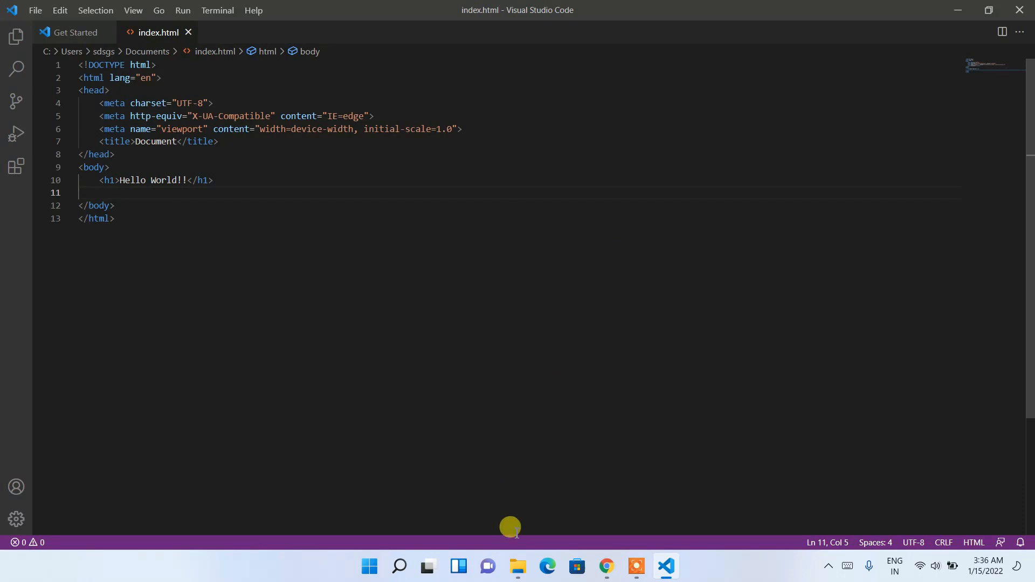
# Switch to File Explorer and open the index file from the Documents folder in Chrome
pyautogui.click(517, 566)
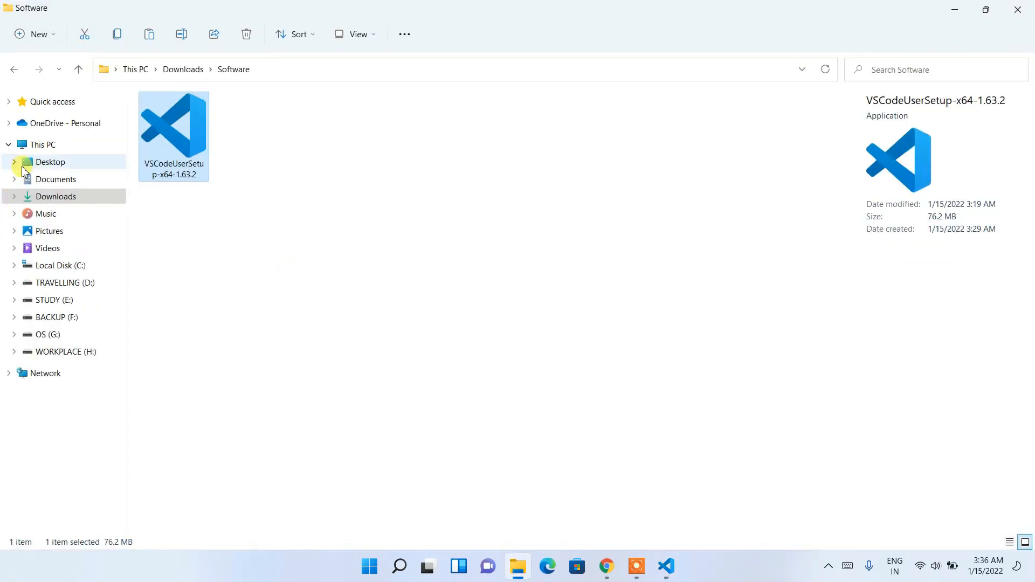
pyautogui.click(46, 179)
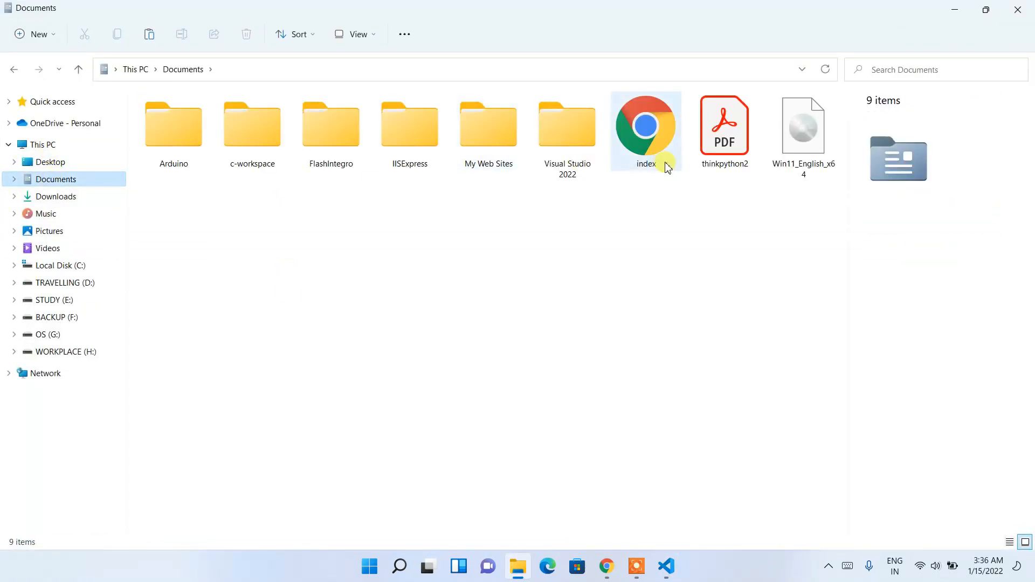
pyautogui.click(632, 136)
pyautogui.doubleClick(629, 134)
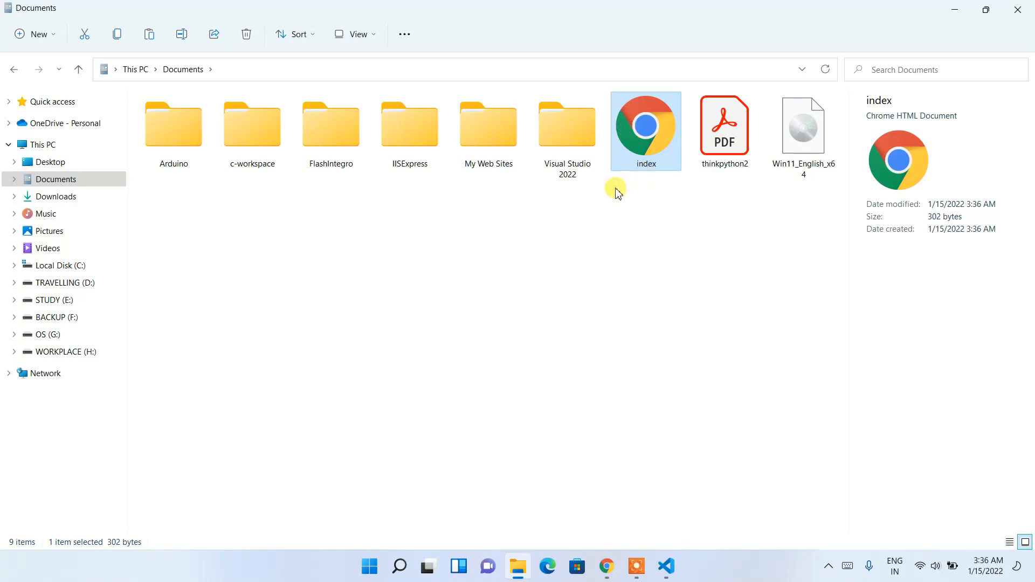
pyautogui.click(500, 215)
pyautogui.click(500, 215)
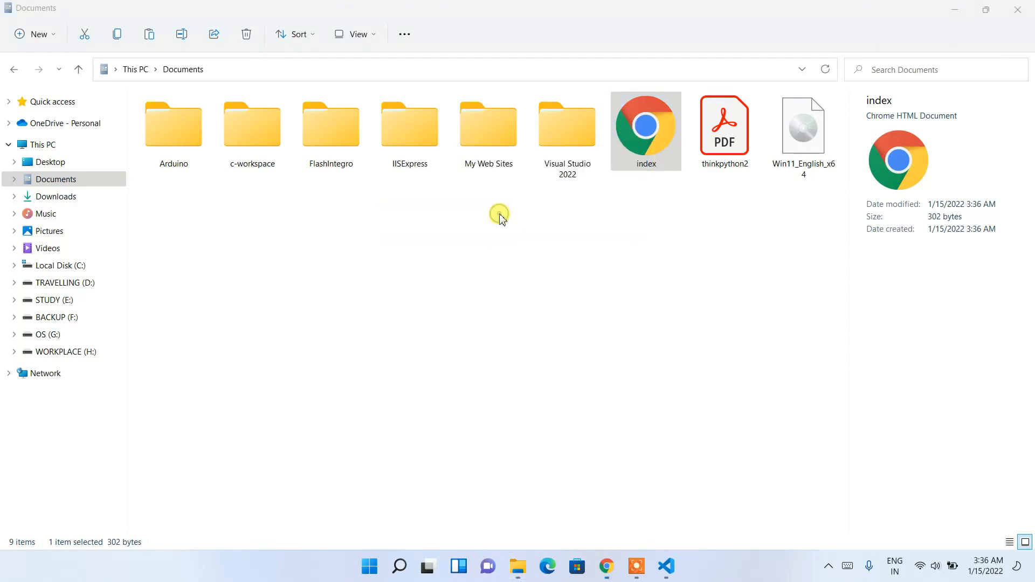
# Check the heading on the rendered page in Chrome and return to Visual Studio Code
pyautogui.moveTo(210, 101); pyautogui.dragTo(4, 104)
pyautogui.click(137, 130)
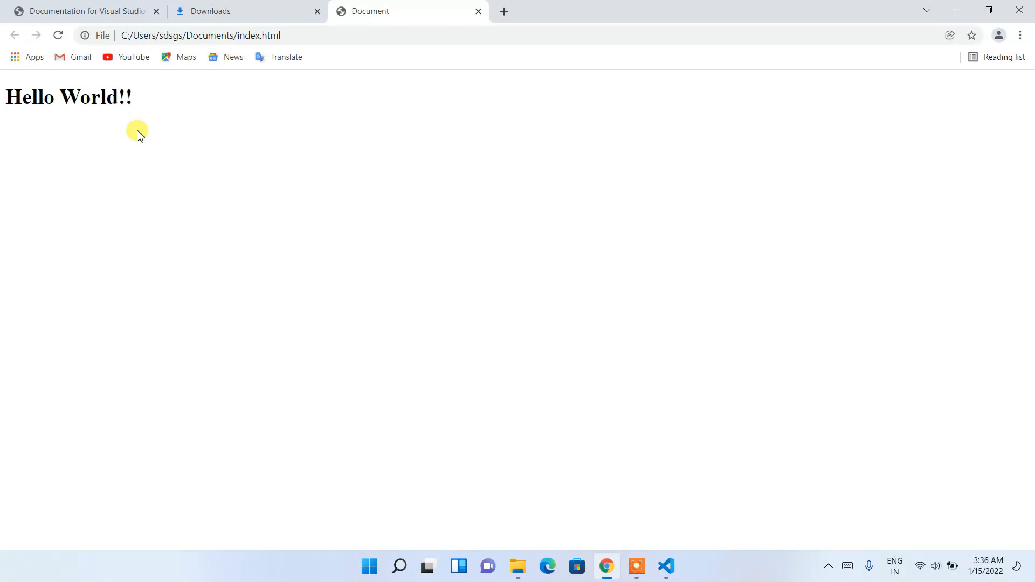
pyautogui.click(666, 567)
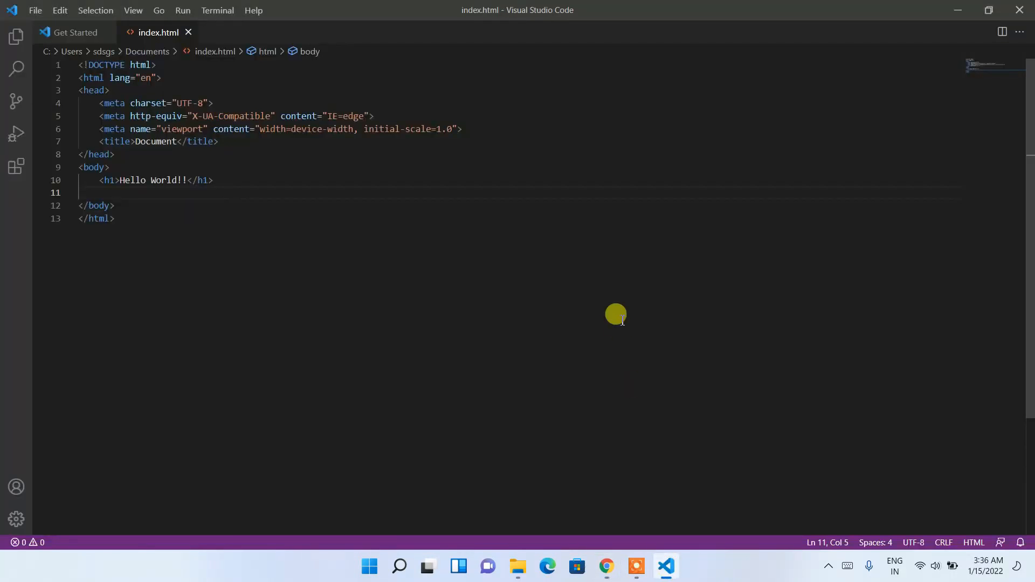